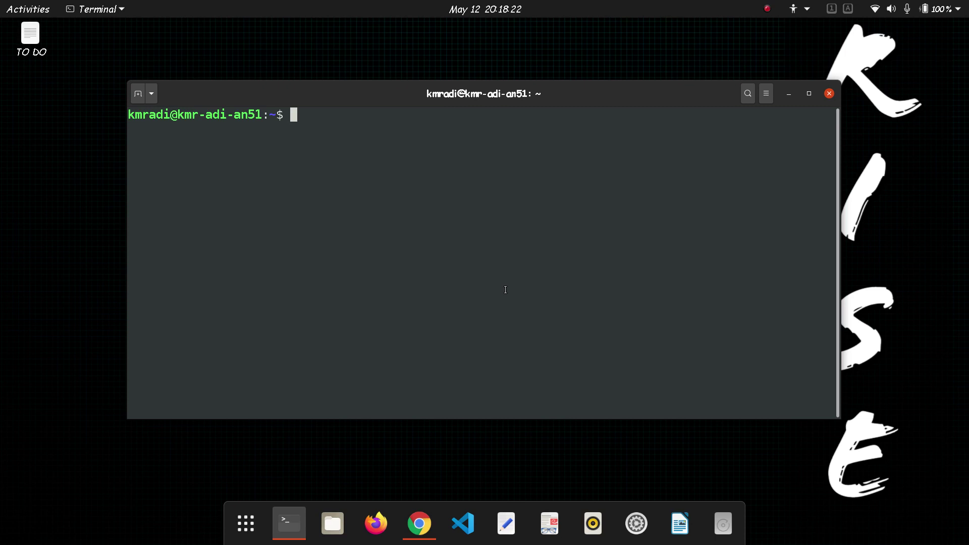
# Install tlp with sudo apt install tlp, which is already at version 1.3.1-2.
pyautogui.write('suo')
pyautogui.press('BackSpace')
pyautogui.write('do apt i')
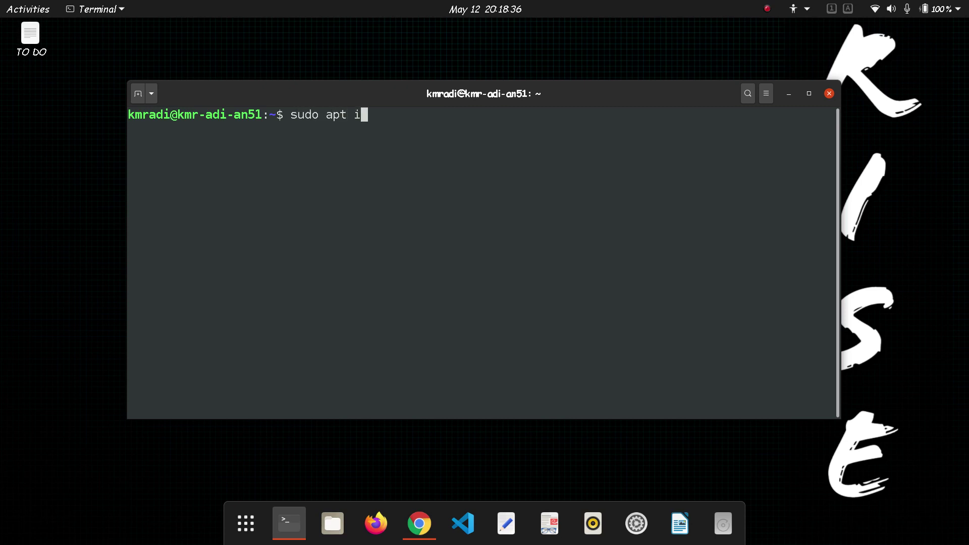
pyautogui.write('nstall tlp')
pyautogui.press('Return')
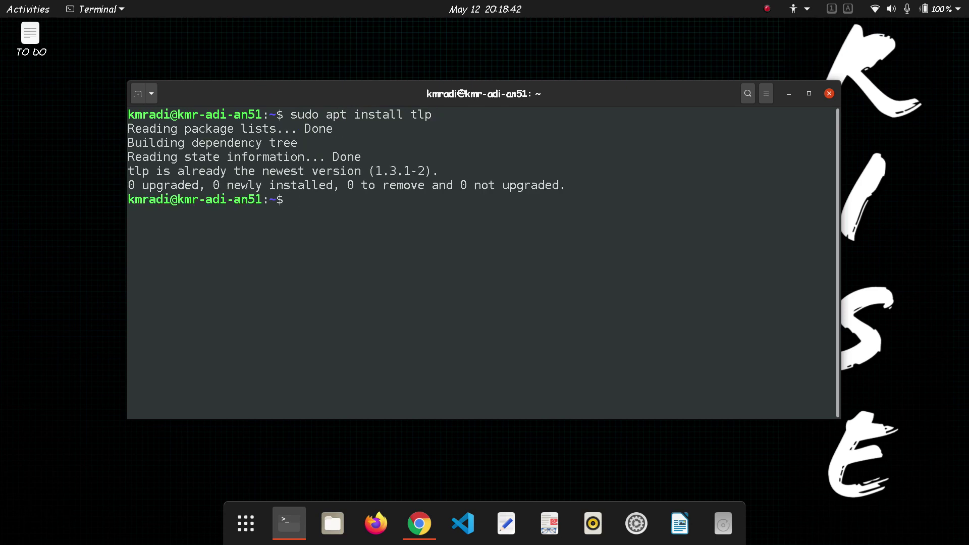
# Start TLP with sudo tlp start so it reports AC mode (auto).
pyautogui.write('suod')
pyautogui.press('BackSpace')
pyautogui.press('BackSpace')
pyautogui.write('do tlp start')
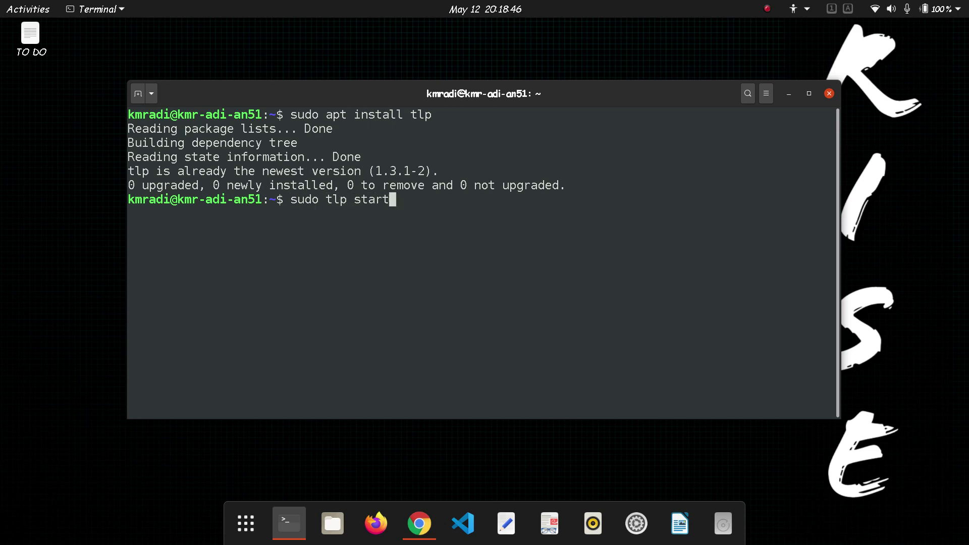
pyautogui.press('Return')
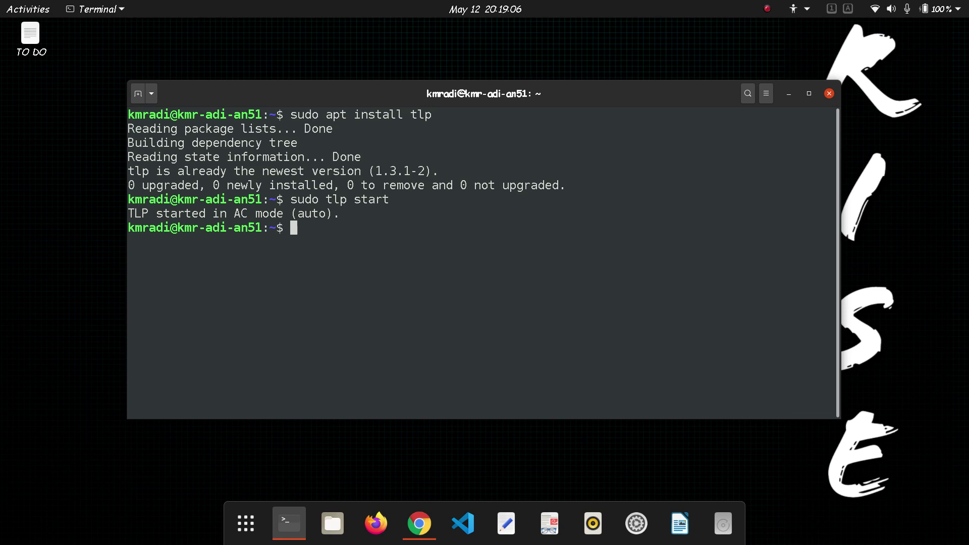
# Add the ppa:linuxuprising/apps repository with sudo add-apt-repository and confirm it.
pyautogui.write('sudo apt')
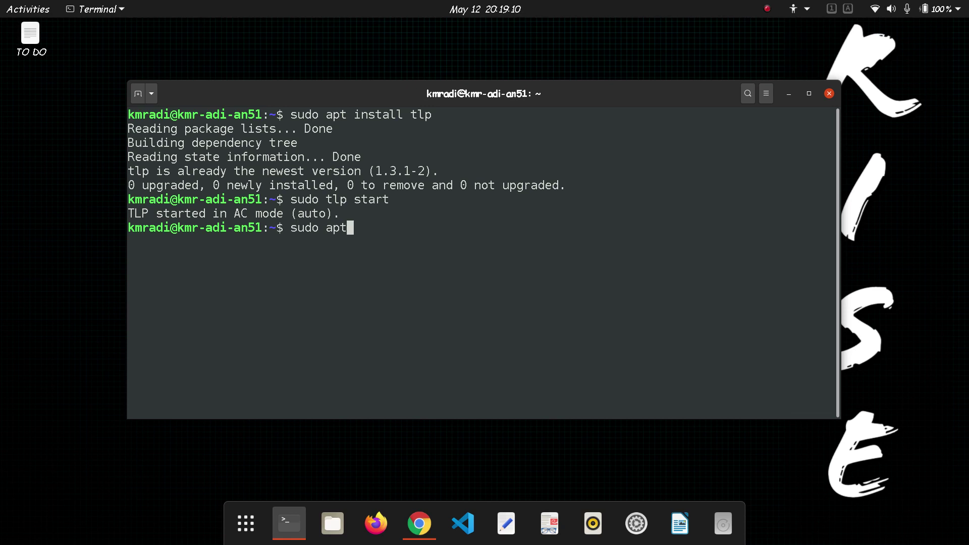
pyautogui.write('-add')
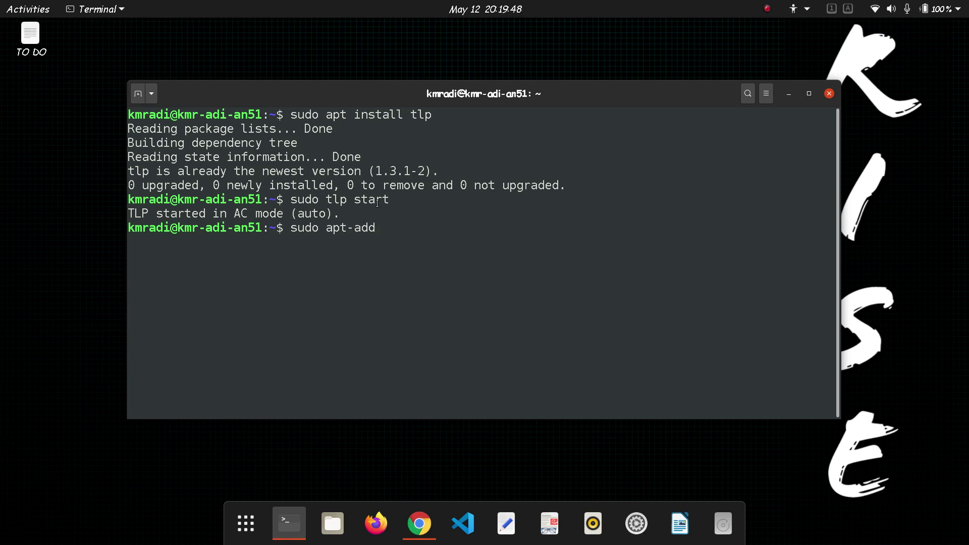
pyautogui.press('BackSpace')
pyautogui.press('BackSpace')
pyautogui.press('BackSpace')
pyautogui.press('BackSpace')
pyautogui.press('BackSpace')
pyautogui.press('BackSpace')
pyautogui.press('BackSpace')
pyautogui.write('add-apt-repository')
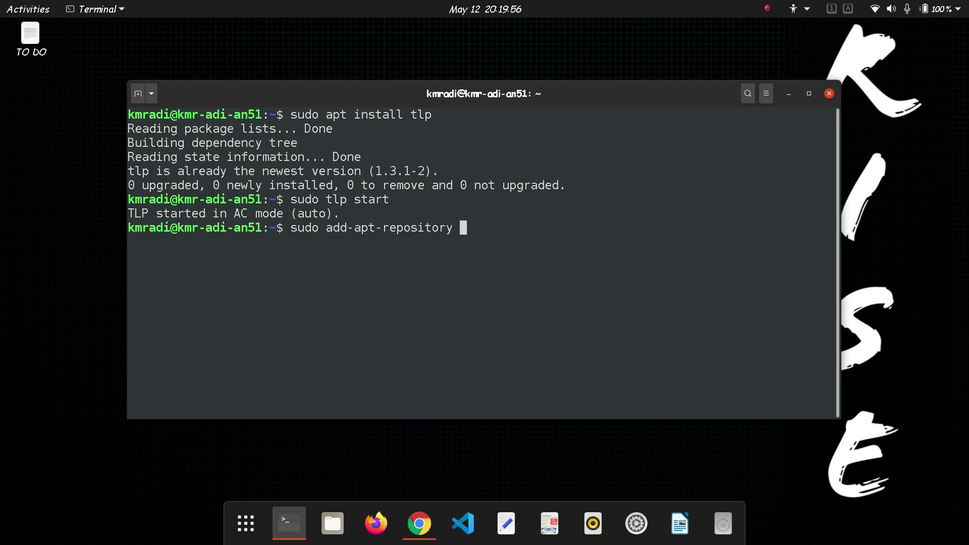
pyautogui.write('ppa:linuxuprising/apps')
pyautogui.press('Return')
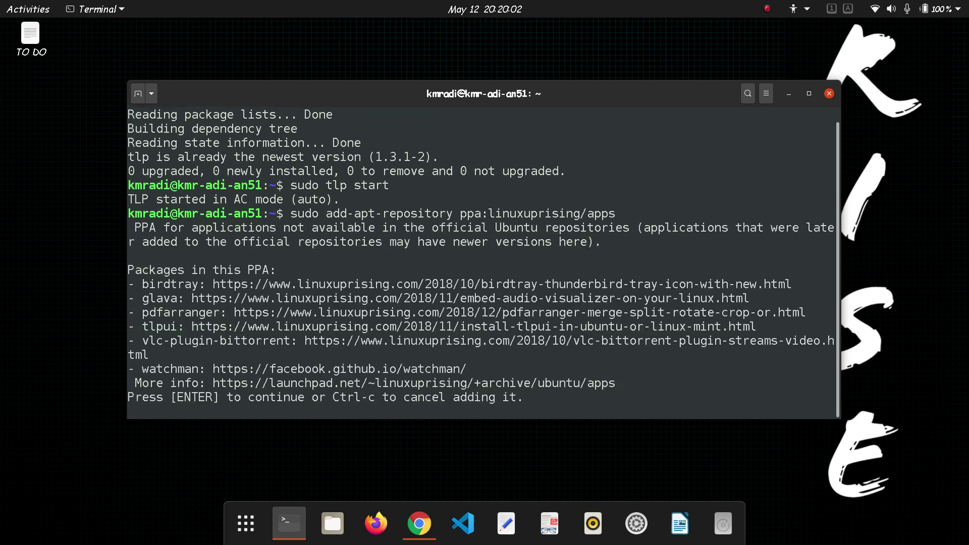
pyautogui.press('Return')
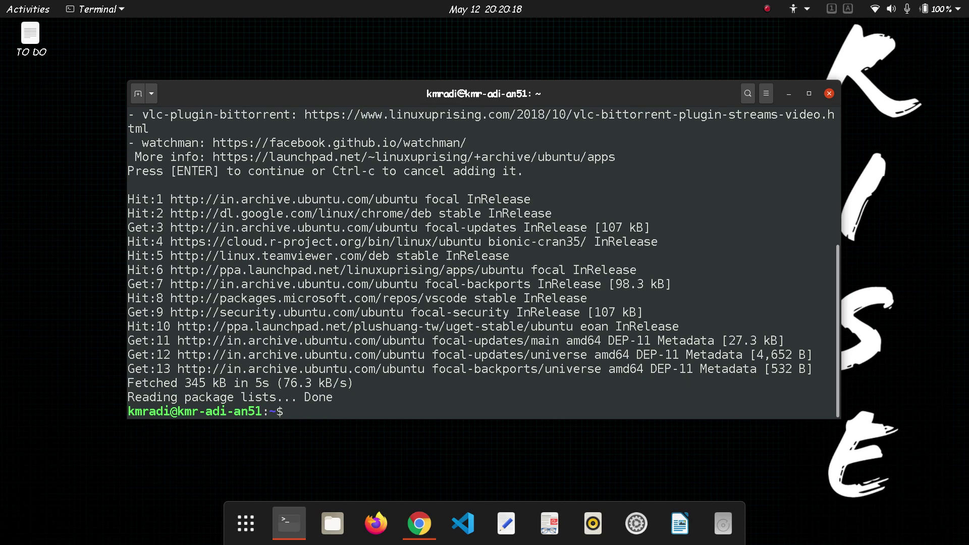
# Install tlpui 0.1.20200428-1~focal0 from the PPA with sudo apt install tlpui.
pyautogui.write('sudo a')
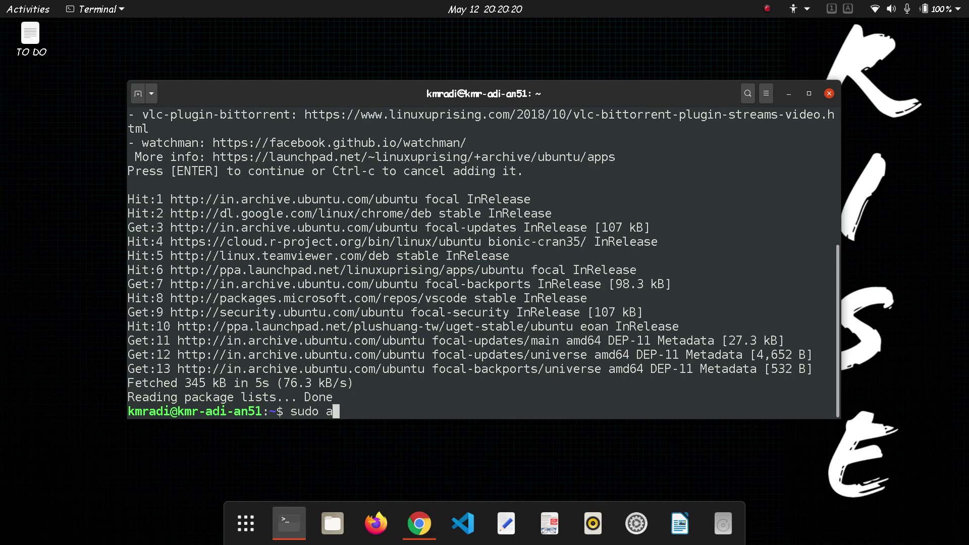
pyautogui.write('pt install tlp')
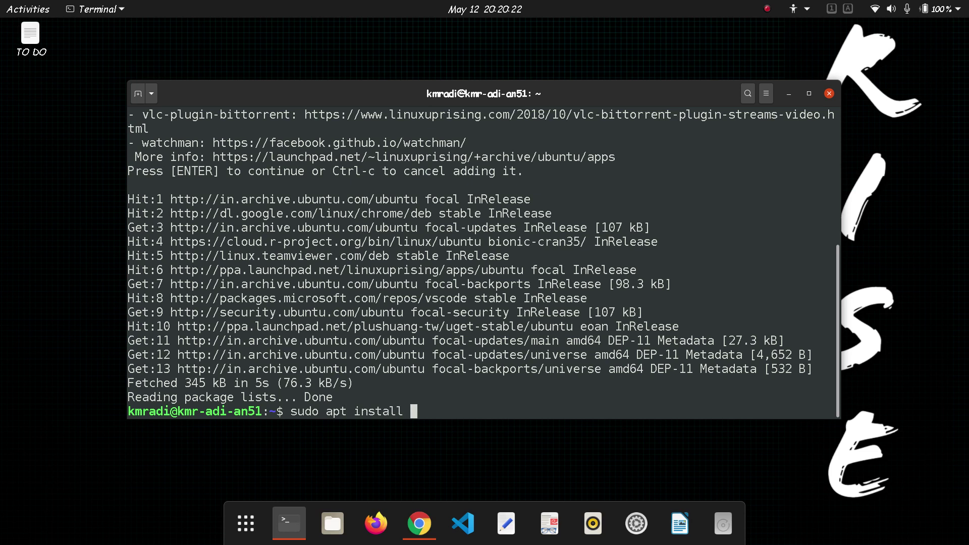
pyautogui.write('ui')
pyautogui.press('Return')
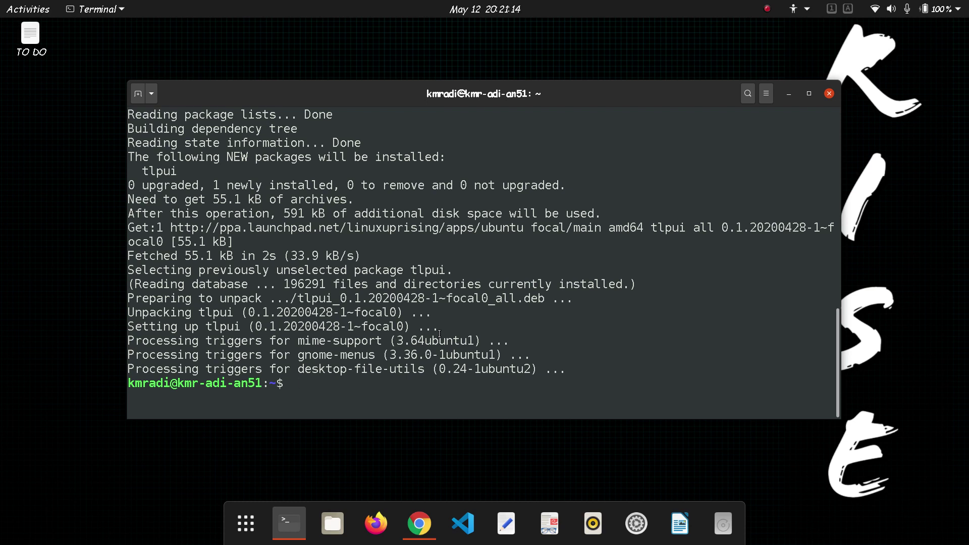
pyautogui.press('super')
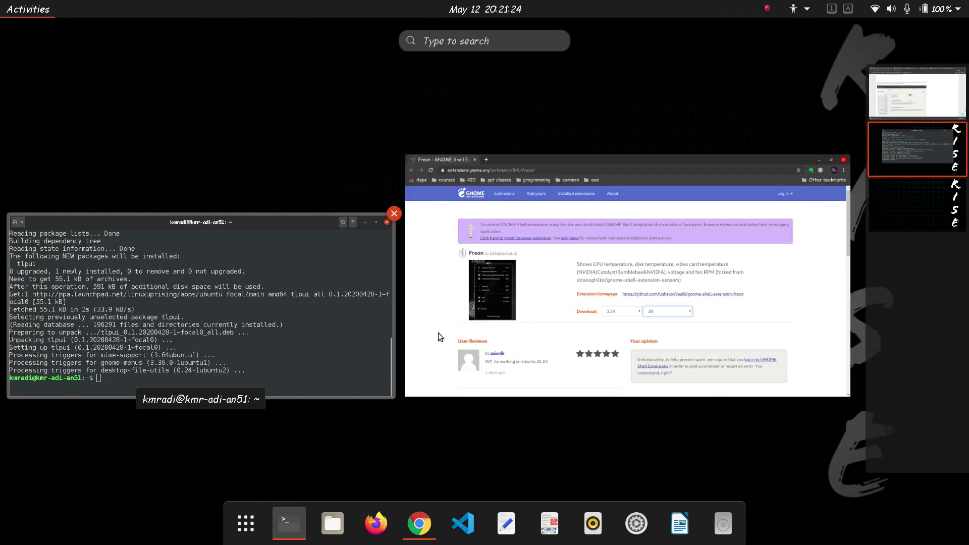
pyautogui.write('tlp')
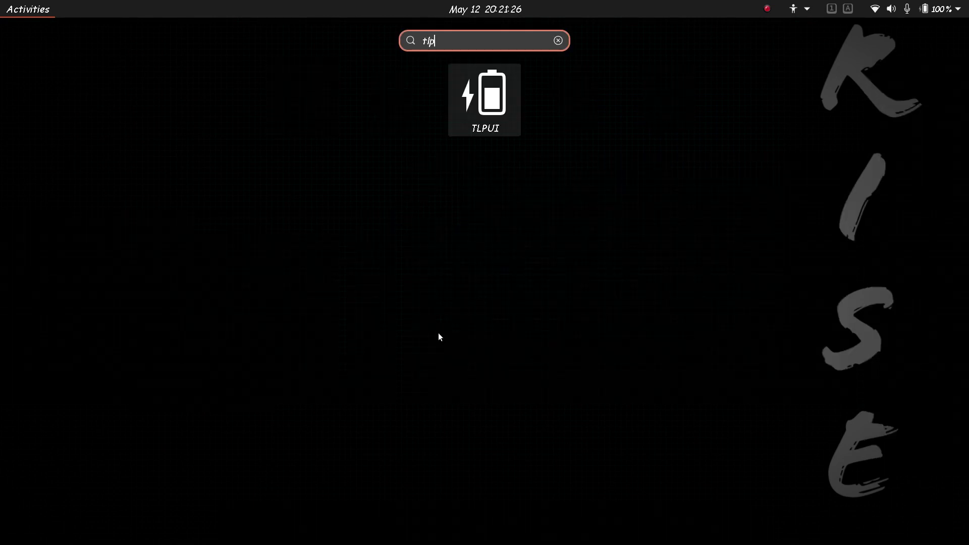
pyautogui.press('super')
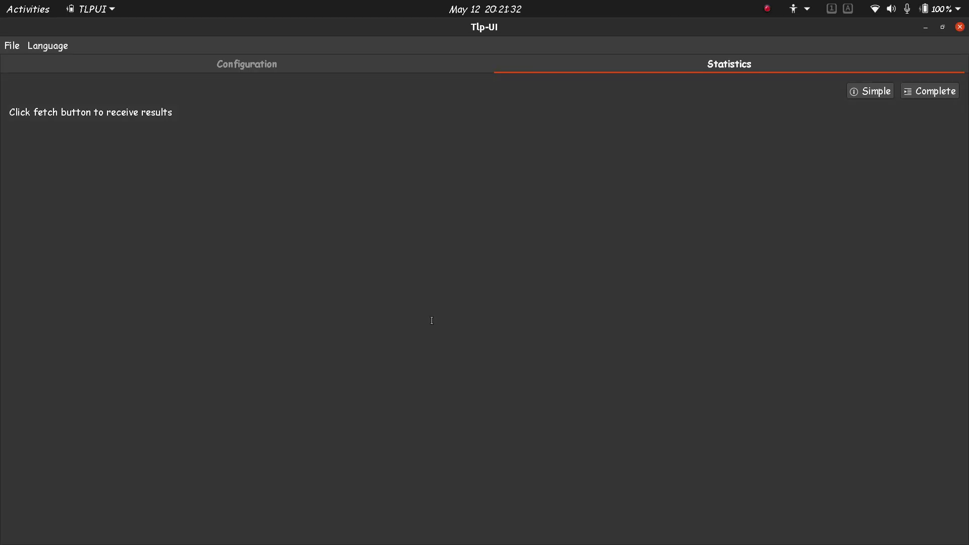
pyautogui.click(286, 59)
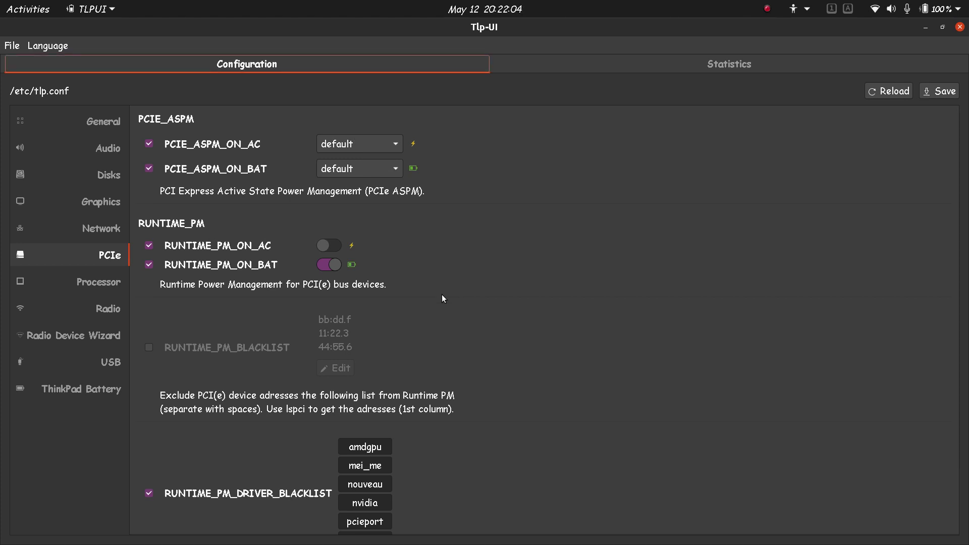
pyautogui.click(95, 388)
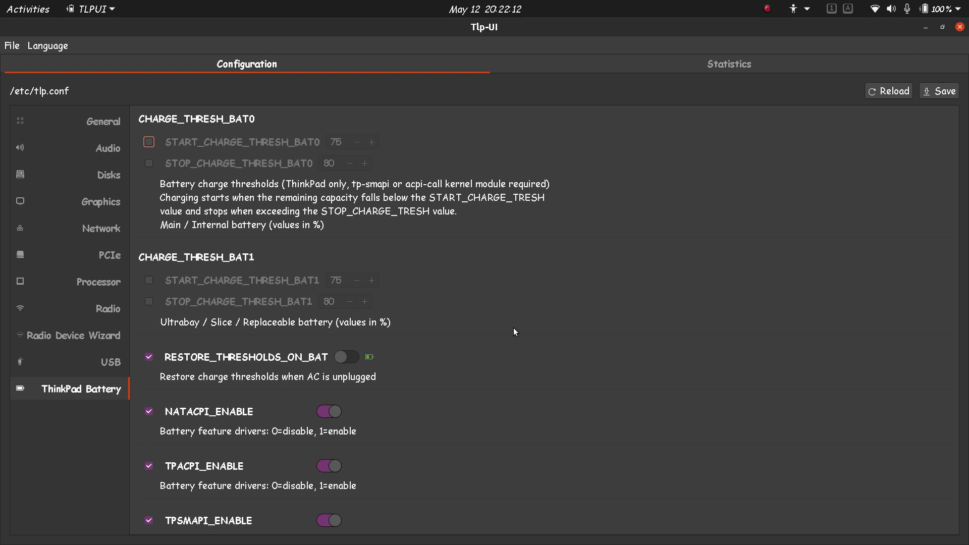
pyautogui.scroll(-1, 514, 329)
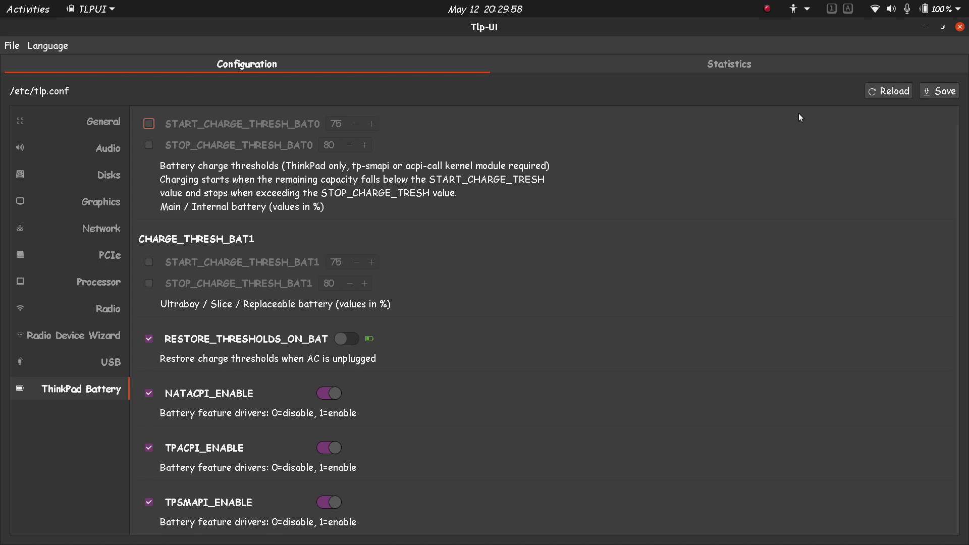
# Close TLPUI and install lm-sensors 1:3.6.0-2ubuntu1 with sudo apt install lm-sensors.
pyautogui.click(960, 27)
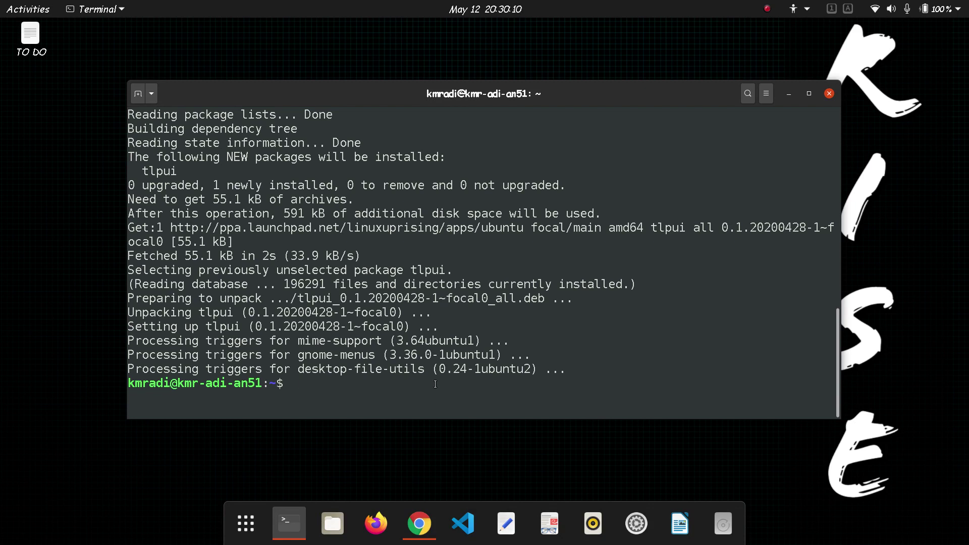
pyautogui.write('sudo apt instal')
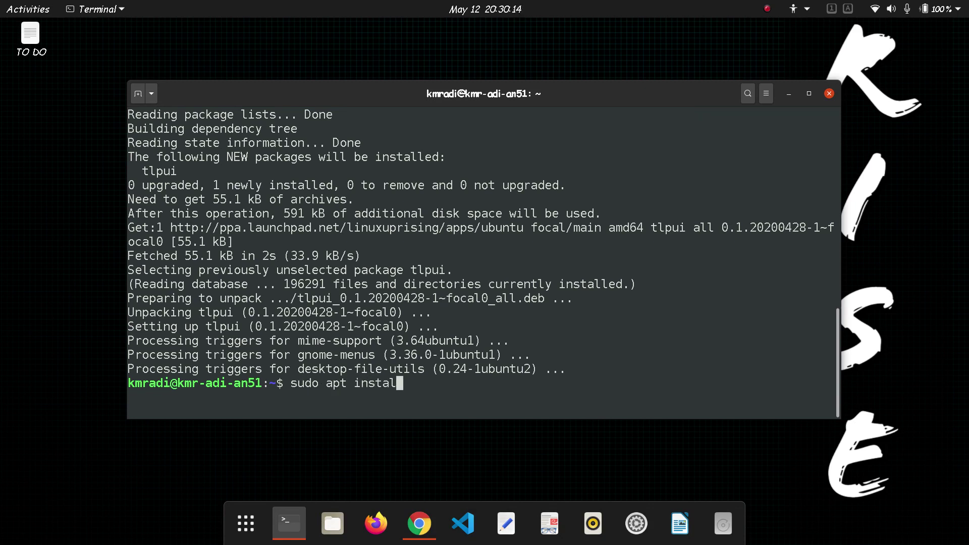
pyautogui.write('l lm-sex')
pyautogui.press('BackSpace')
pyautogui.write('nsors')
pyautogui.press('Return')
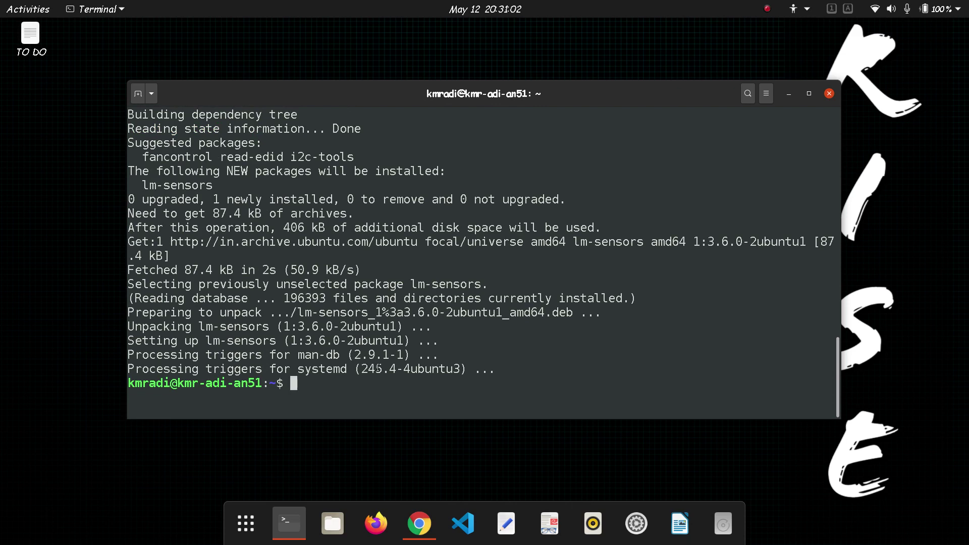
# Run sudo sensors-detect and allow scanning for embedded, Super I/O, ISA and I2C/SMBus sensors.
pyautogui.write('sudo sensor')
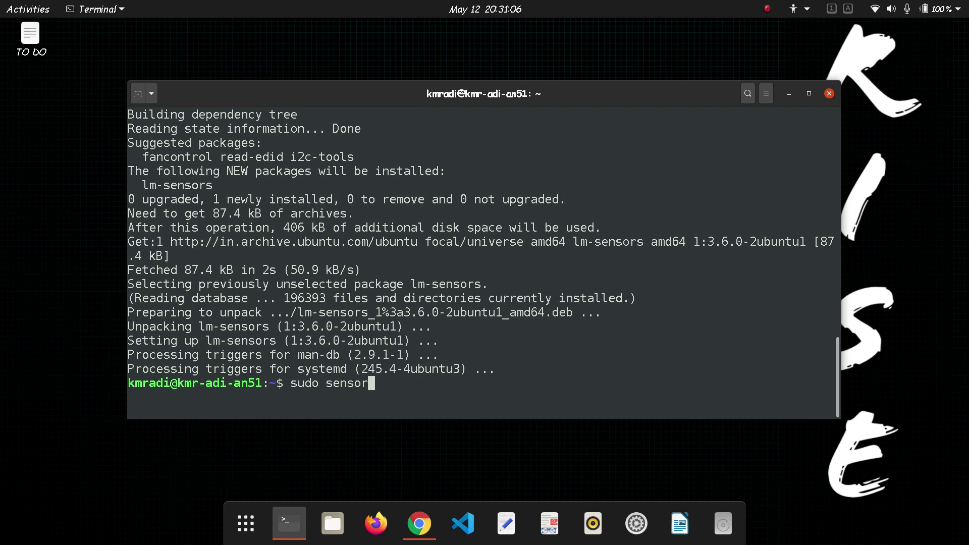
pyautogui.write('s-detect')
pyautogui.press('Return')
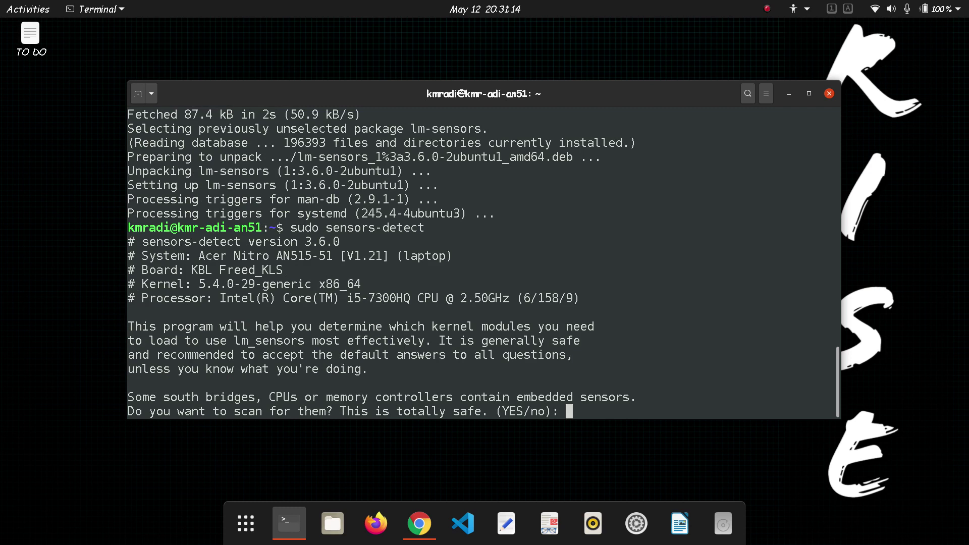
pyautogui.write('y')
pyautogui.press('Return')
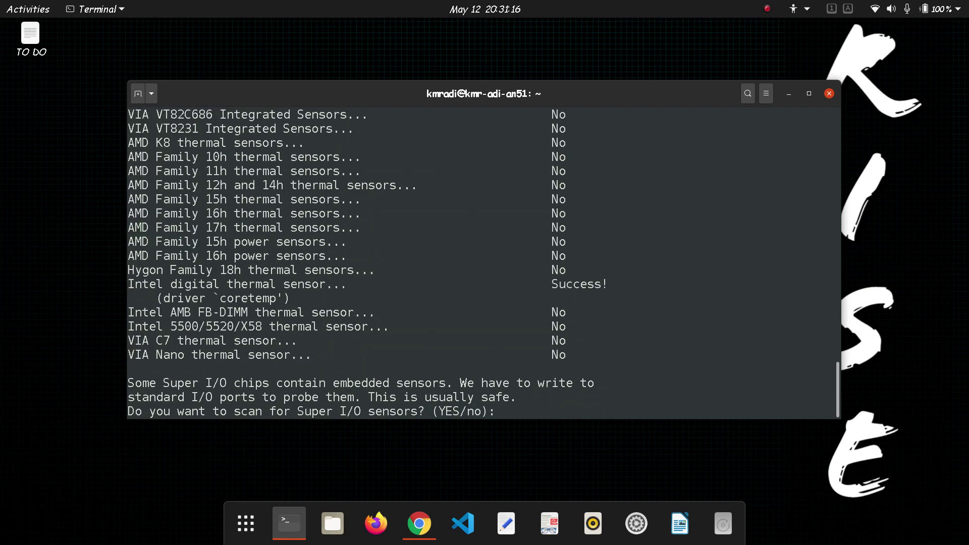
pyautogui.write('y')
pyautogui.press('Return')
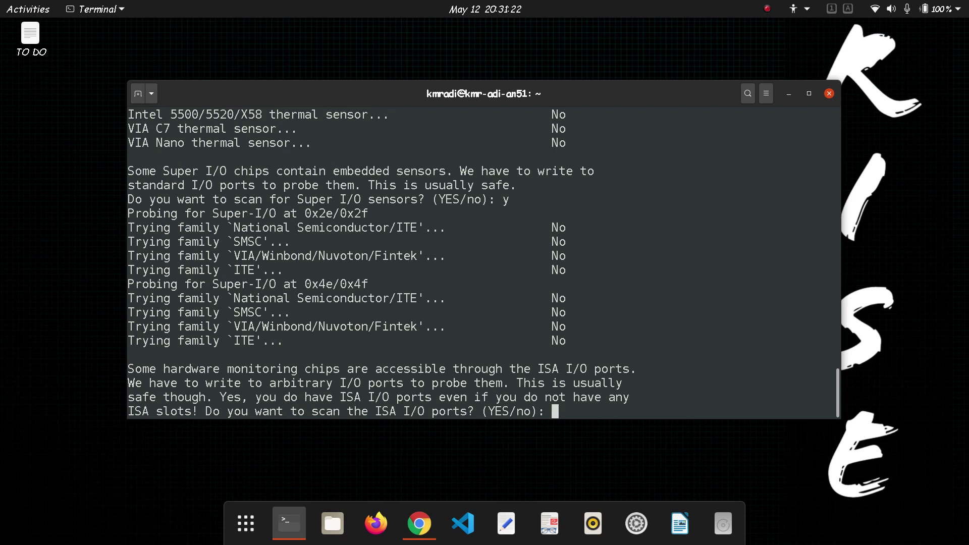
pyautogui.write('y')
pyautogui.press('Return')
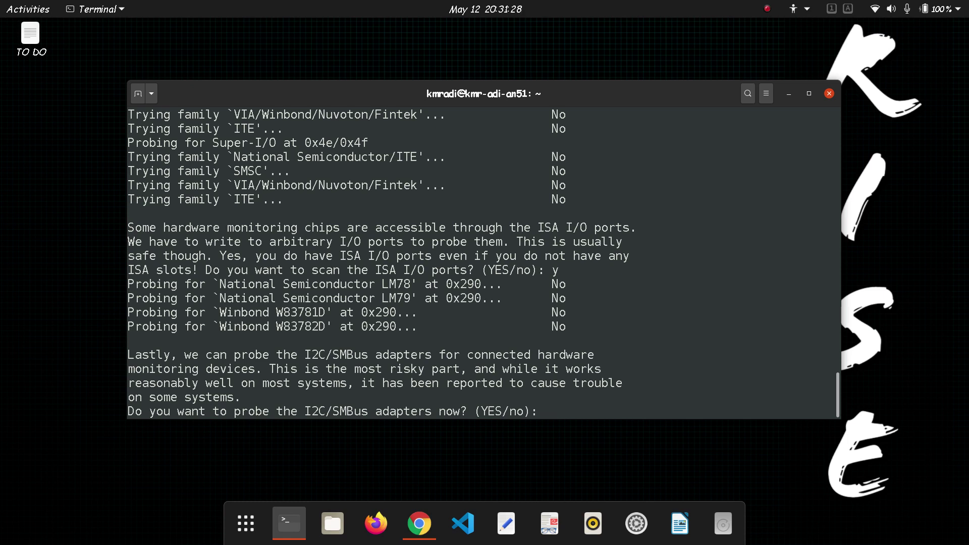
pyautogui.write('y')
pyautogui.press('Return')
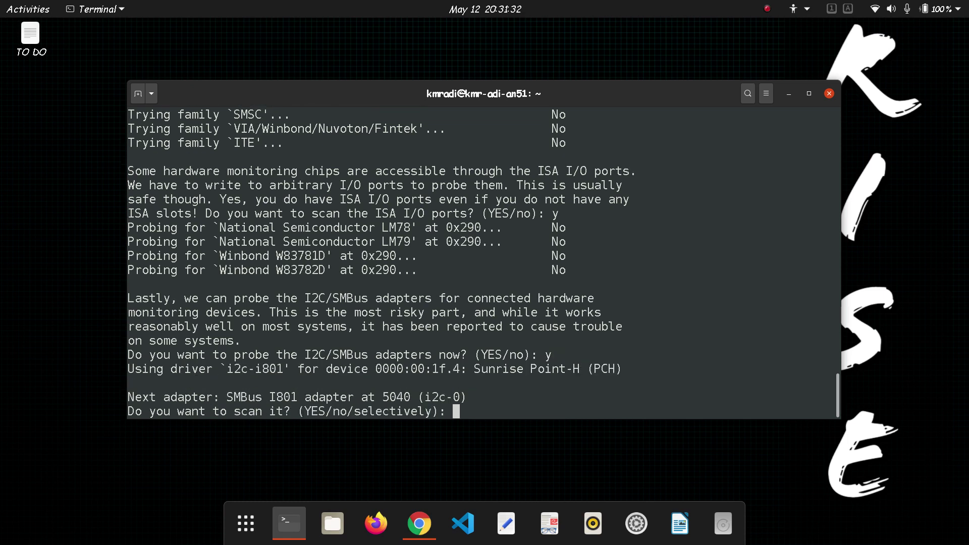
# Confirm scanning the SMBus I801 adapter and adapters i2c-1 through i2c-8.
pyautogui.write('y')
pyautogui.press('Return')
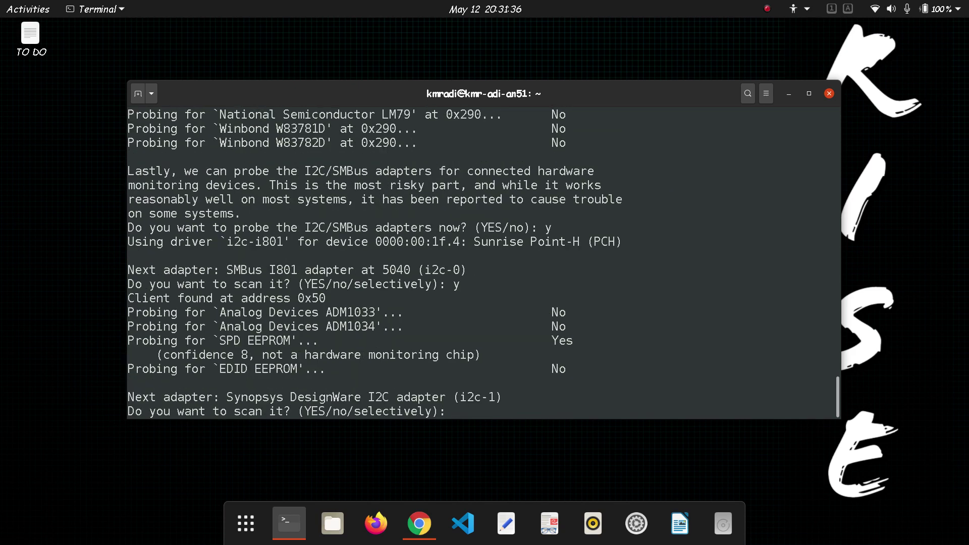
pyautogui.write('y')
pyautogui.press('Return')
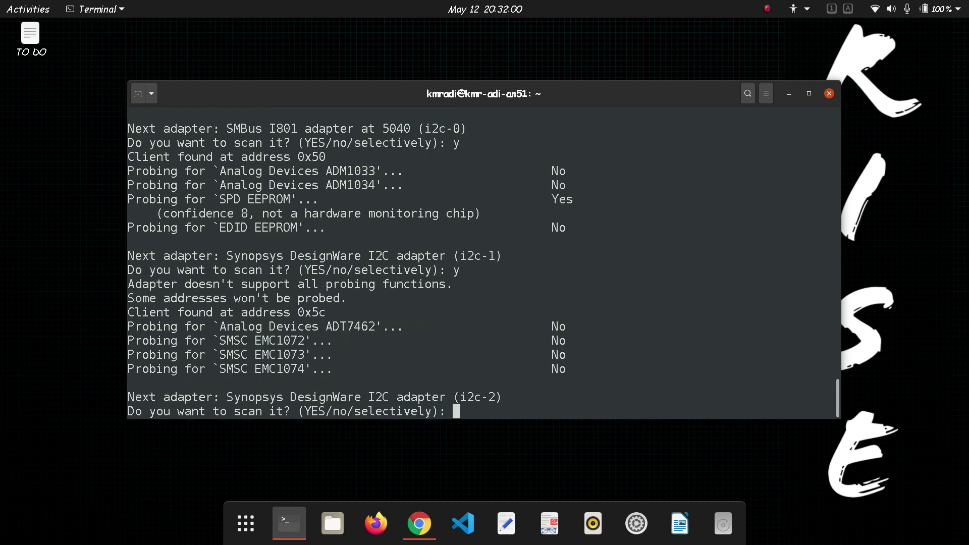
pyautogui.write('y')
pyautogui.press('Return')
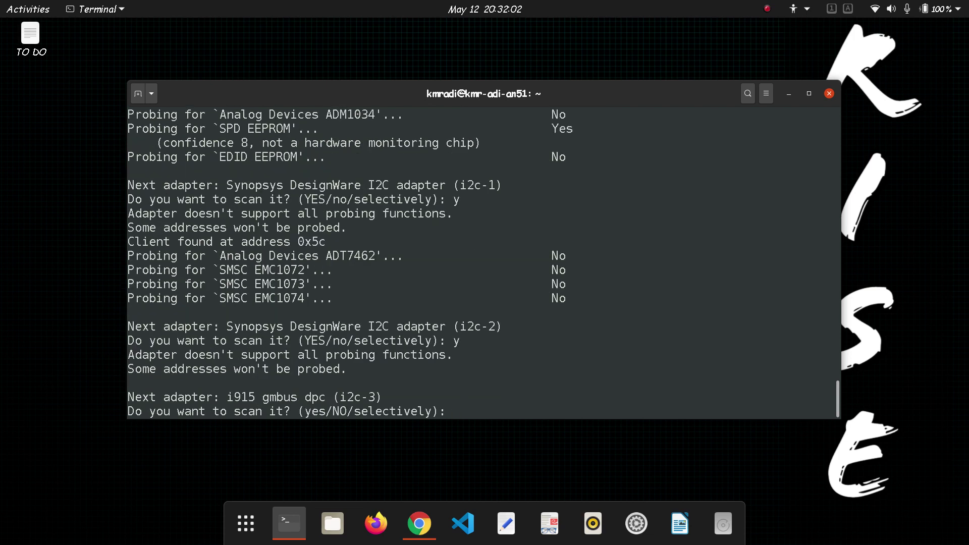
pyautogui.write('y')
pyautogui.press('Return')
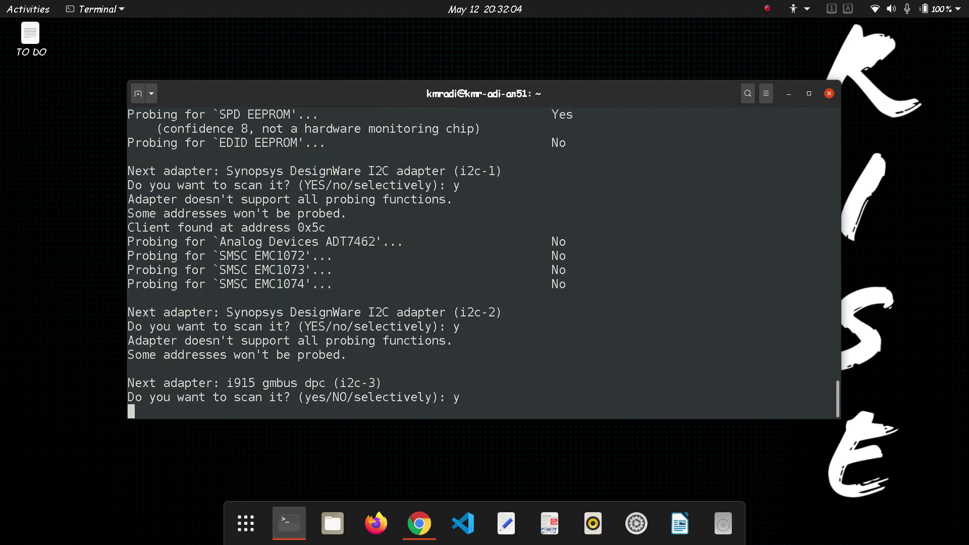
pyautogui.write('y')
pyautogui.press('Return')
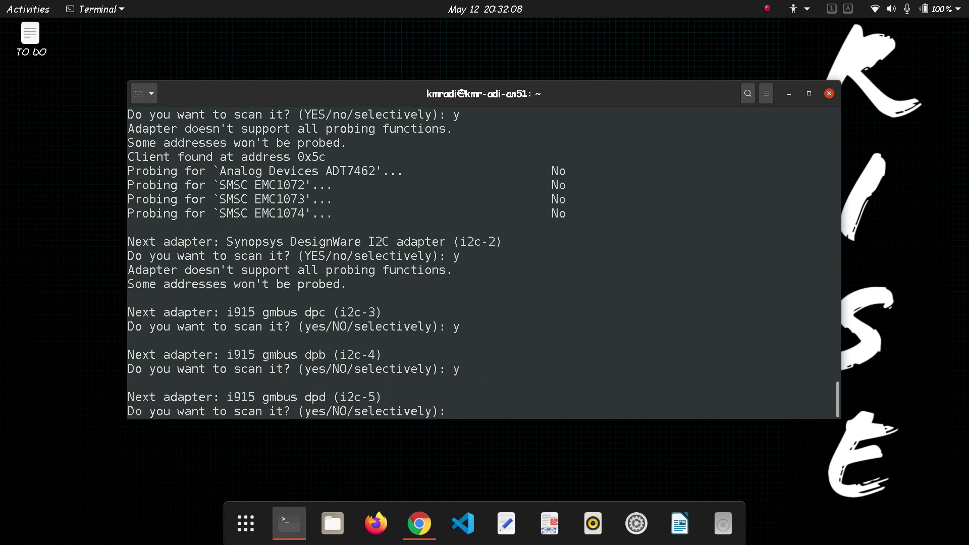
pyautogui.write('yes')
pyautogui.press('Return')
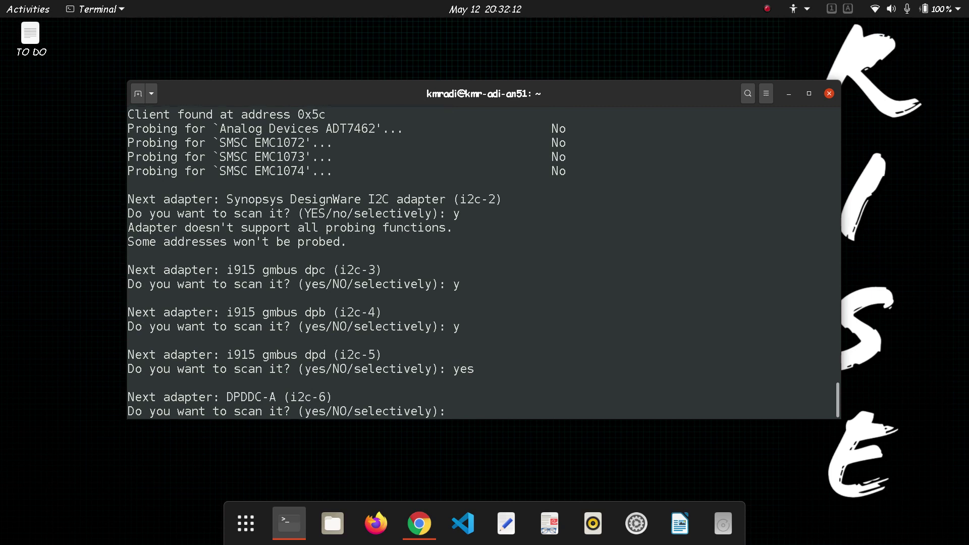
pyautogui.write('y')
pyautogui.press('Return')
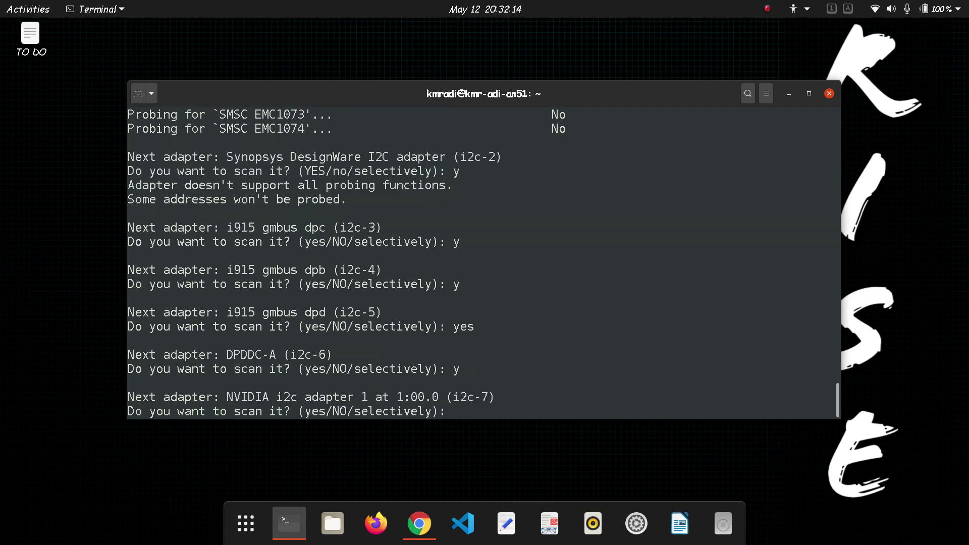
pyautogui.write('y')
pyautogui.press('Return')
pyautogui.write('y')
pyautogui.press('Return')
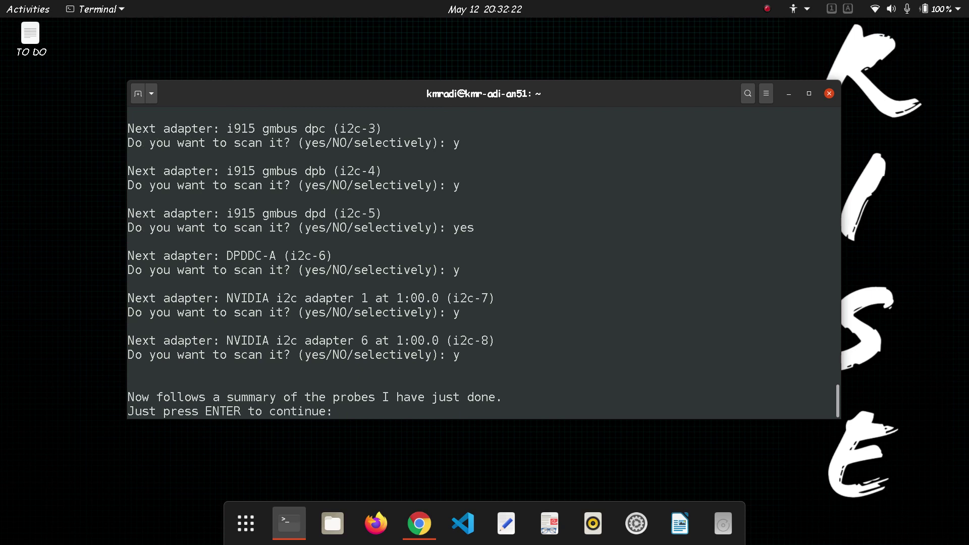
# Continue past the driver summary and accept adding coretemp to /etc/modules.
pyautogui.press('Return')
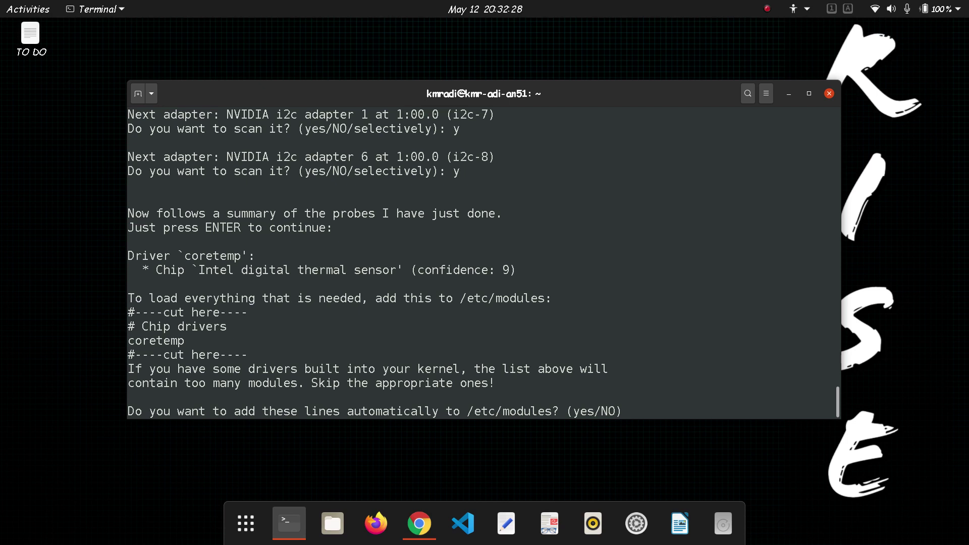
pyautogui.write('y')
pyautogui.press('Return')
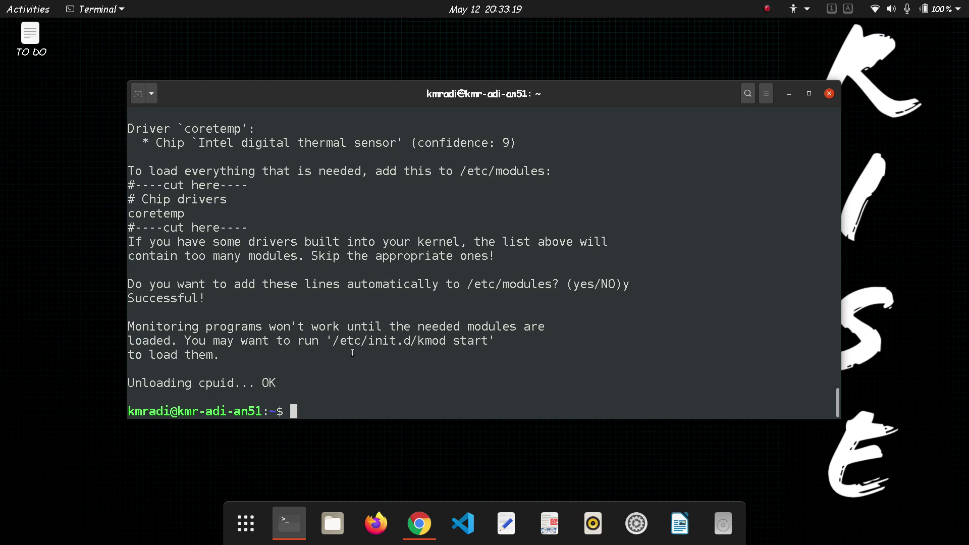
# Run sensors and read the CPU package (+66.0°C) and core (+59–63°C) temperatures.
pyautogui.write('sensors')
pyautogui.press('Return')
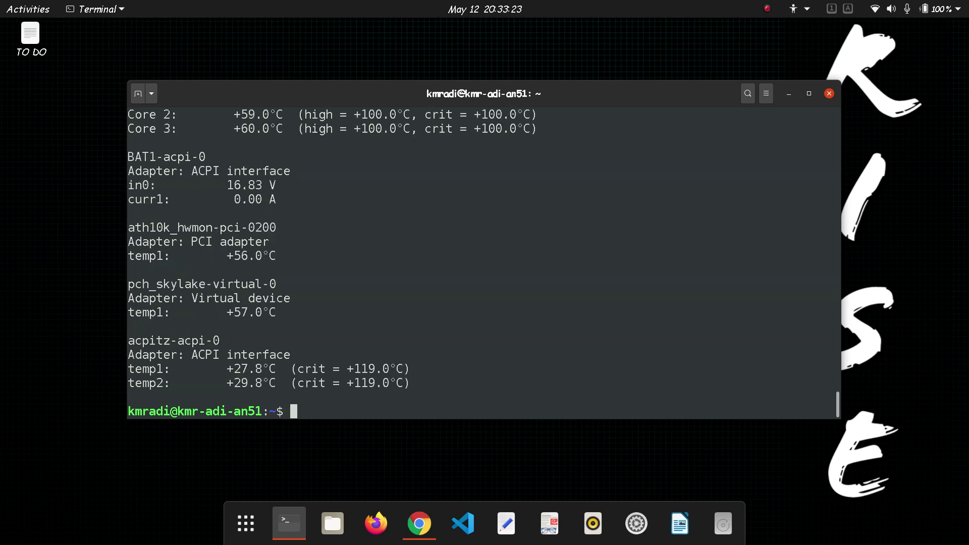
pyautogui.scroll(5, 429, 243)
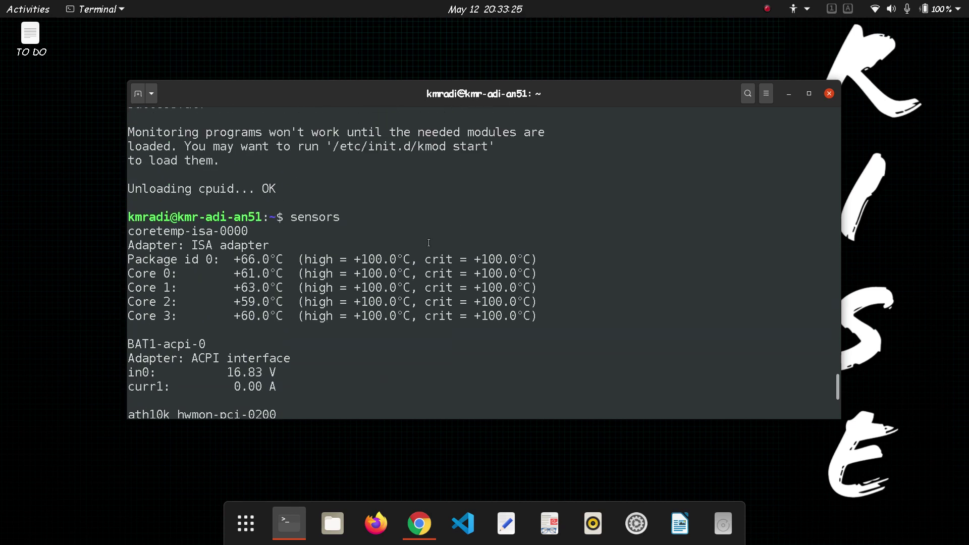
pyautogui.scroll(-4, 429, 243)
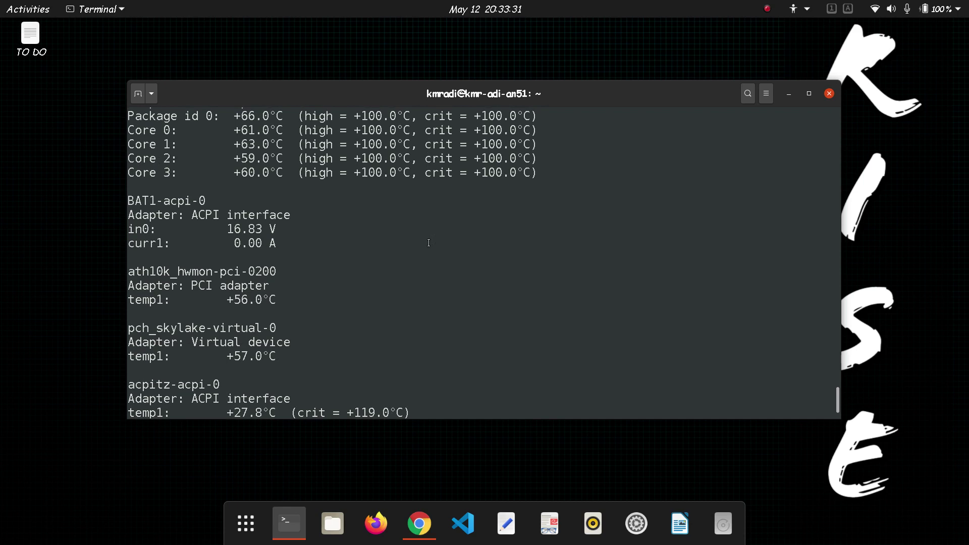
pyautogui.scroll(-2, 428, 243)
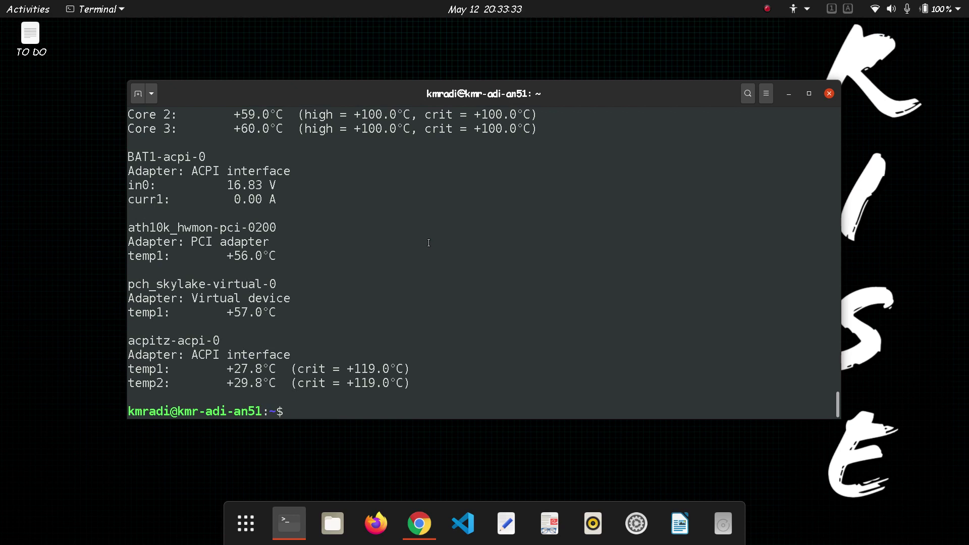
pyautogui.write('watch sen')
pyautogui.press('BackSpace')
pyautogui.press('BackSpace')
pyautogui.press('BackSpace')
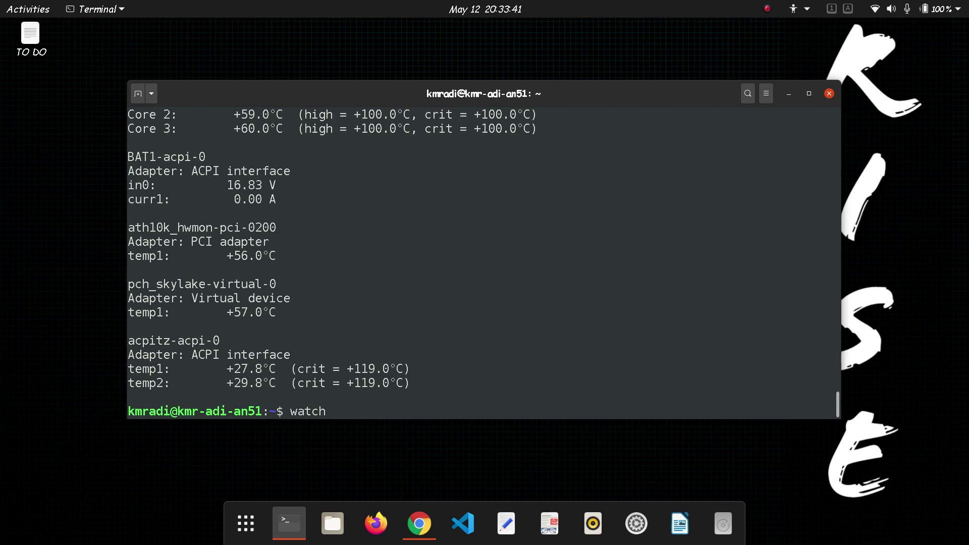
# Run watch -n 1 sensors for a live readout, then stop it with Ctrl+C.
pyautogui.write('-n 1 sensors')
pyautogui.press('Return')
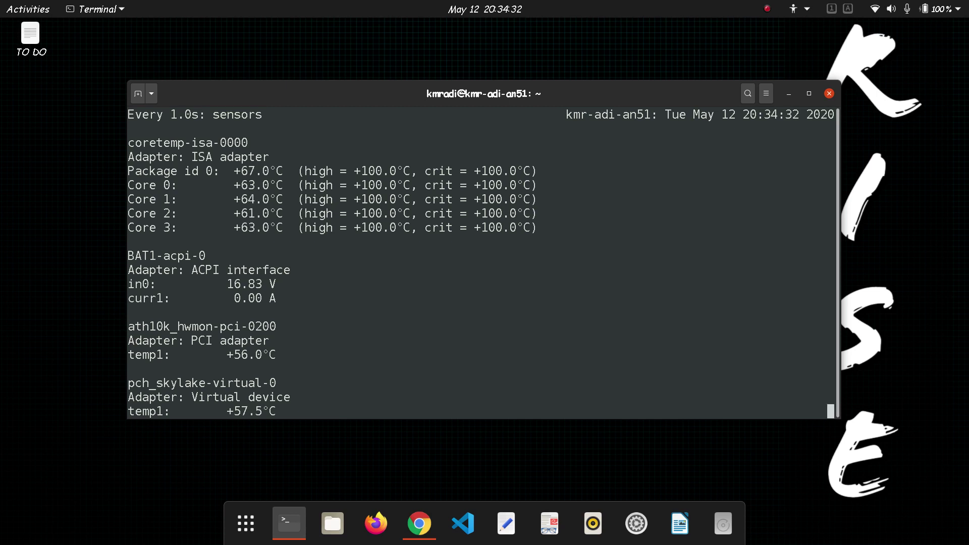
pyautogui.hotkey('ctrl', 'c')
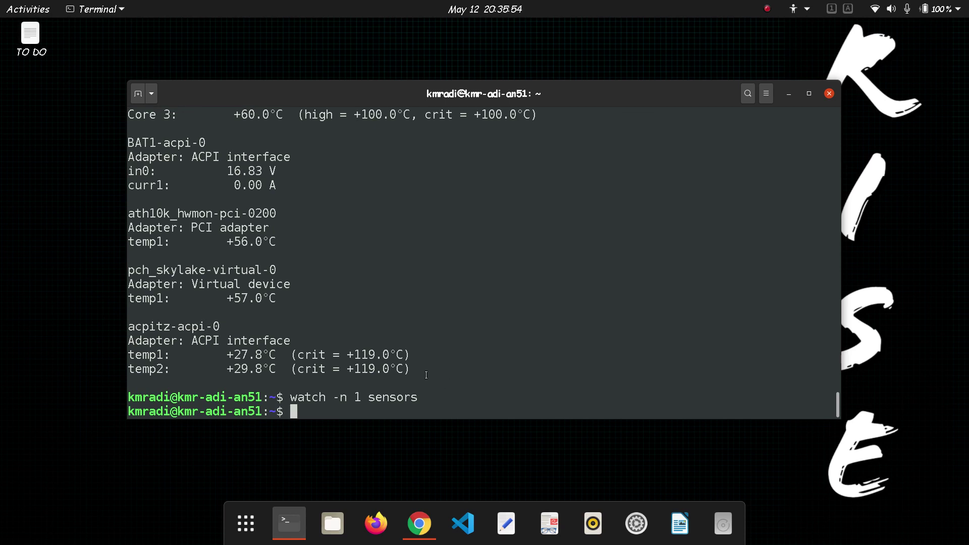
# Bring the Chrome window showing the Freon extension page to the front.
pyautogui.click(429, 506)
pyautogui.click(530, 337)
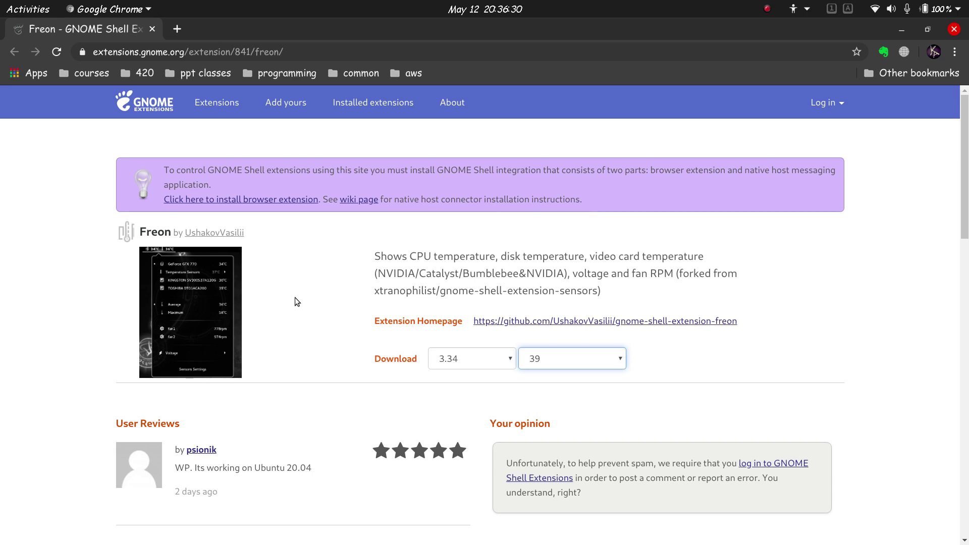
# Launch the Extensions app from the overview and switch the Freon extension on.
pyautogui.press('super')
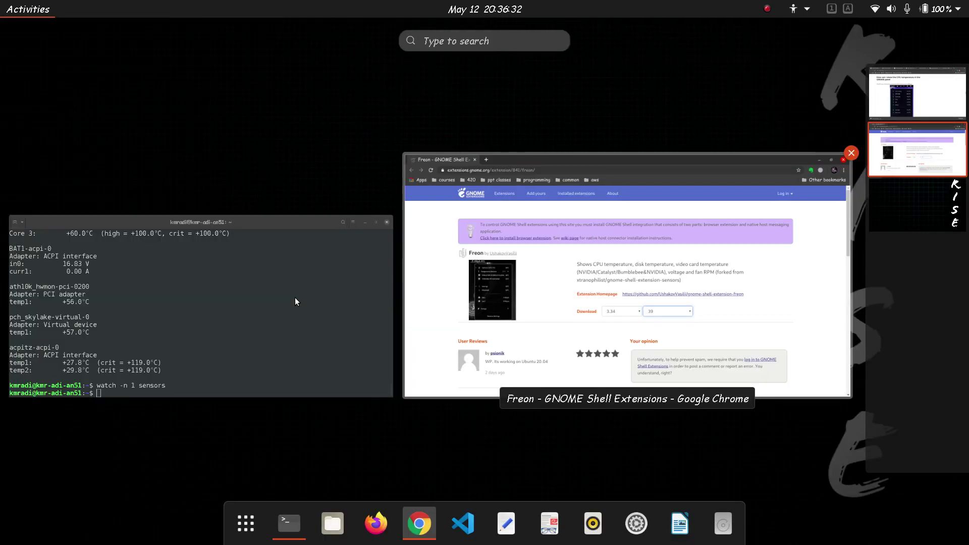
pyautogui.write('exten')
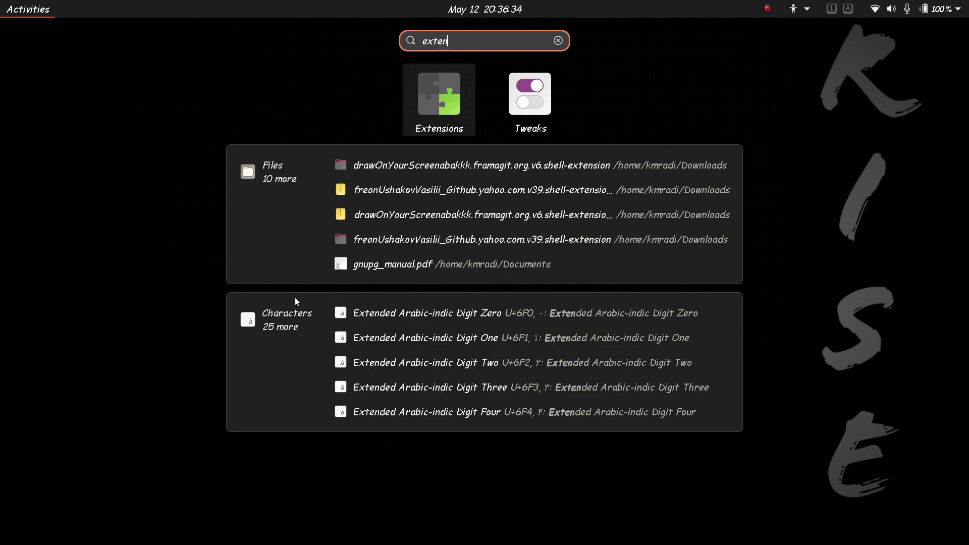
pyautogui.press('Return')
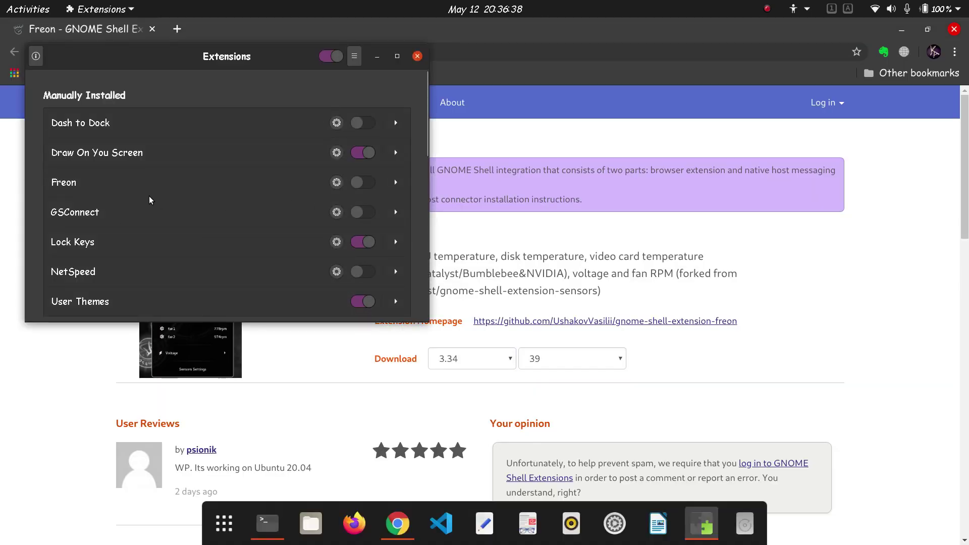
pyautogui.click(359, 182)
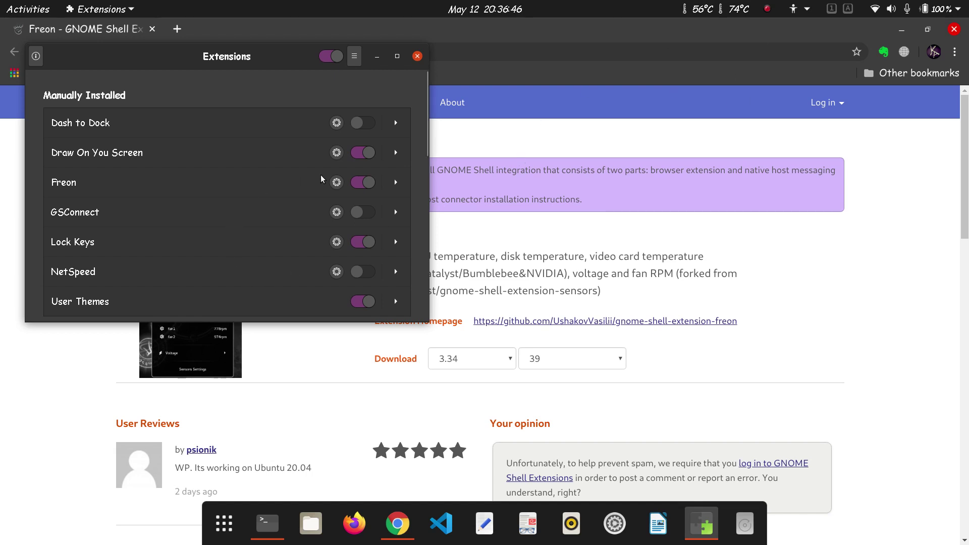
# Review Freon's settings (5 s poll, °C, UDisks2, NVIDIA), then open the panel temperature menu.
pyautogui.click(337, 182)
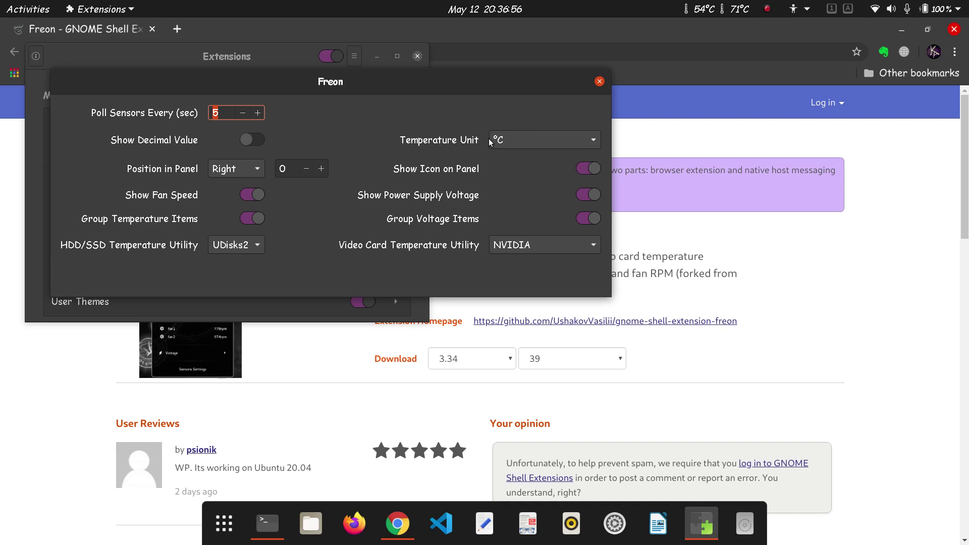
pyautogui.click(598, 84)
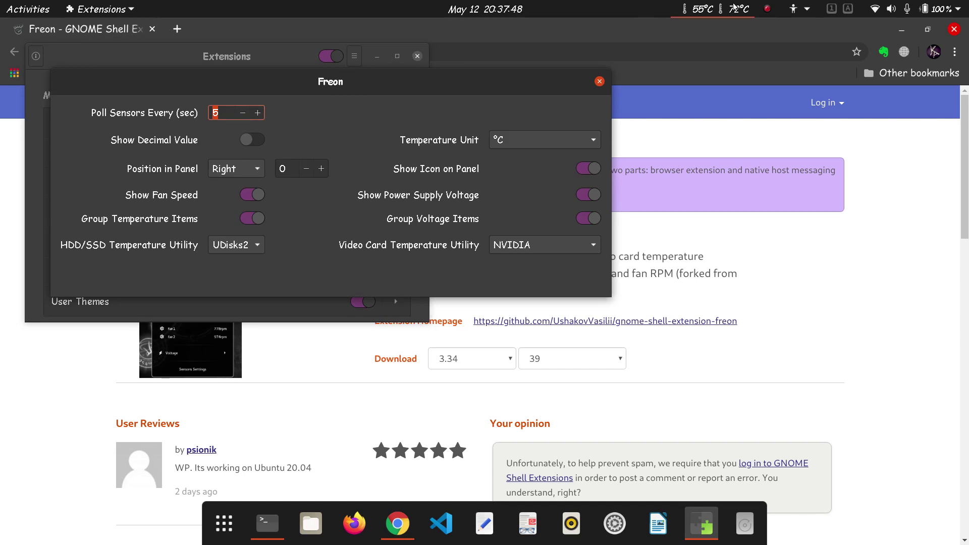
pyautogui.click(736, 7)
# Launch GNOME Disks and compare the 128 GB disk's temperature with Freon's 45°C drive reading.
pyautogui.press('super')
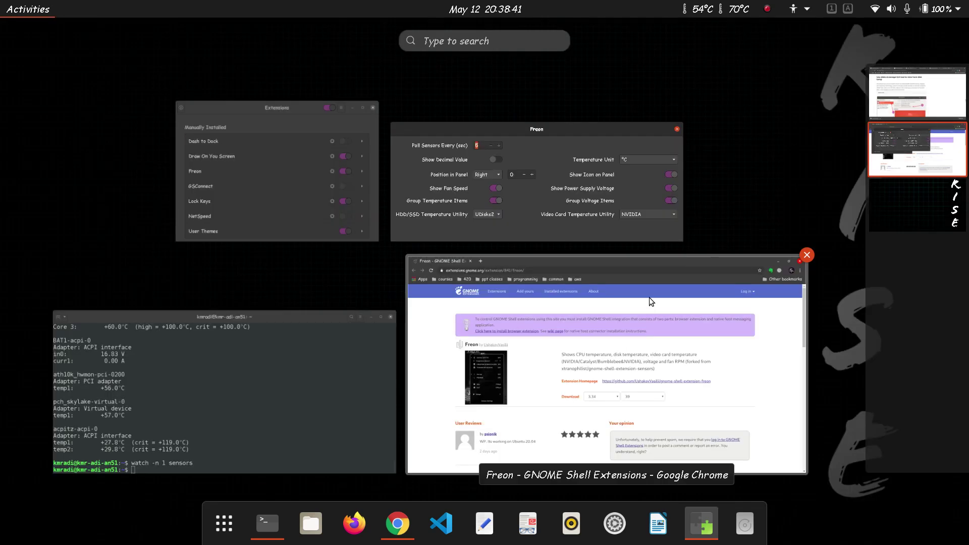
pyautogui.write('disks')
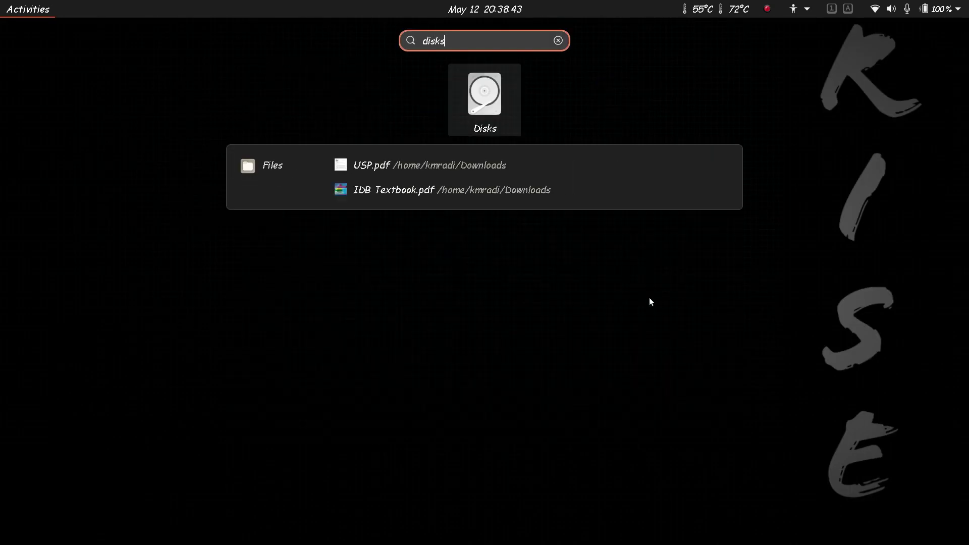
pyautogui.press('Return')
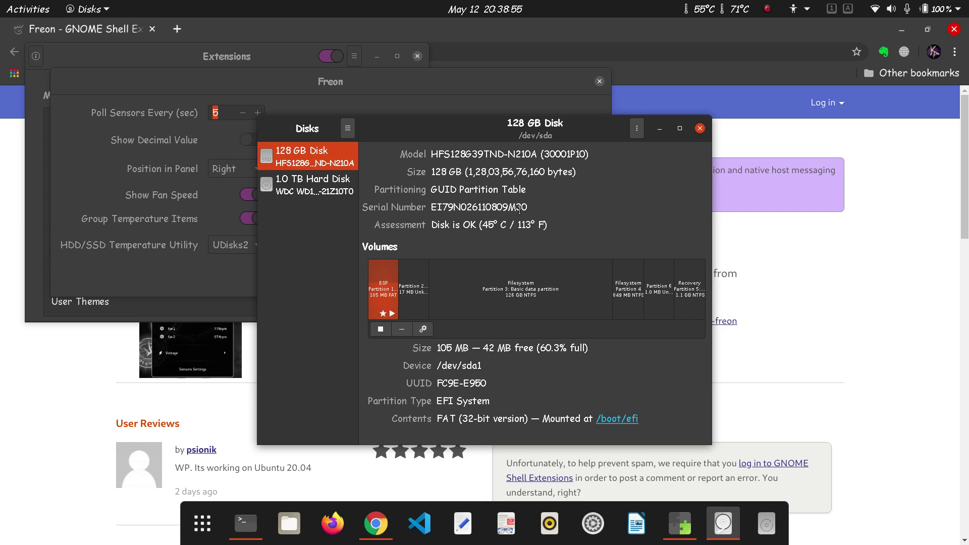
pyautogui.click(728, 6)
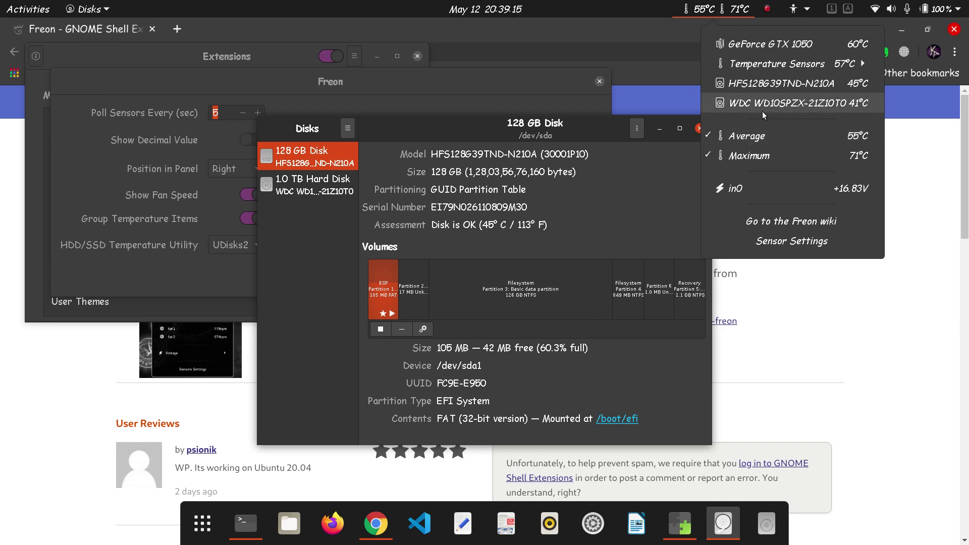
pyautogui.click(651, 6)
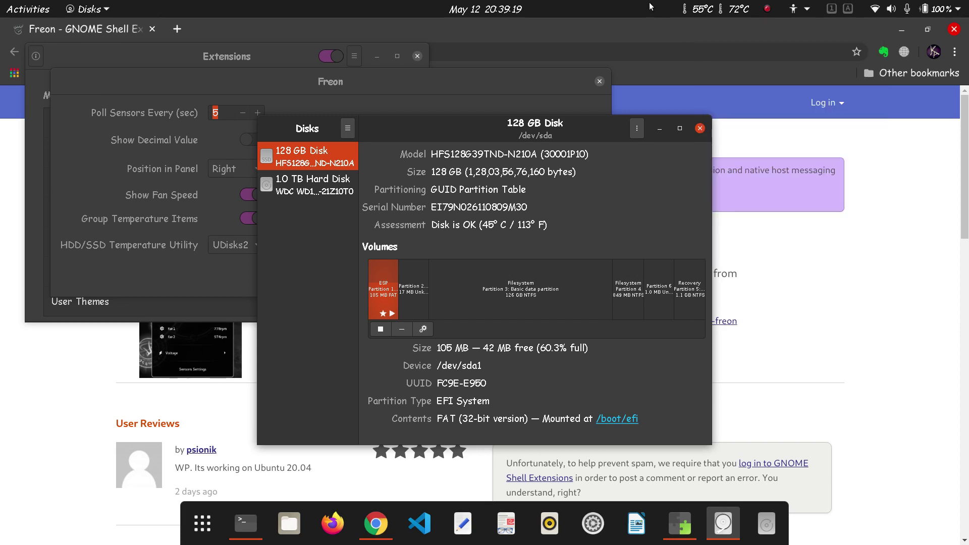